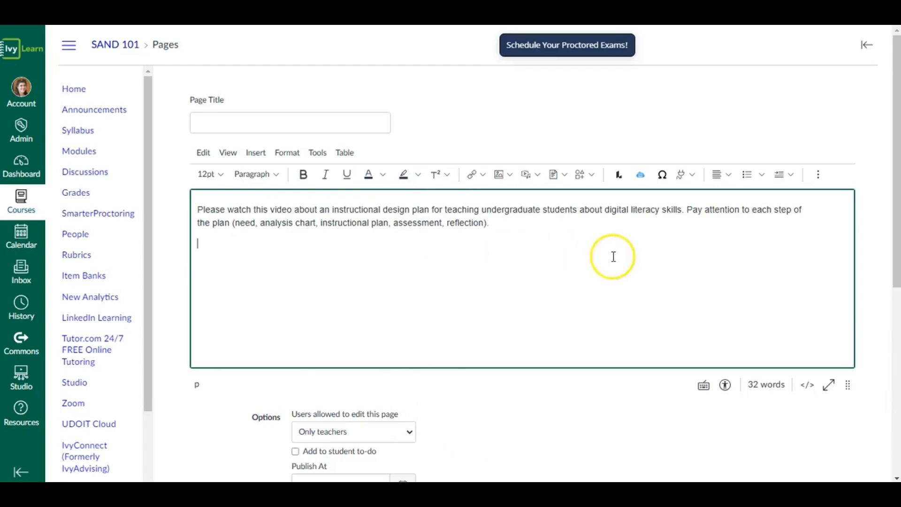
- Look through the full list of external apps available in the page editor, including Studio
{"action": "left_click", "coordinate": [691, 181]}
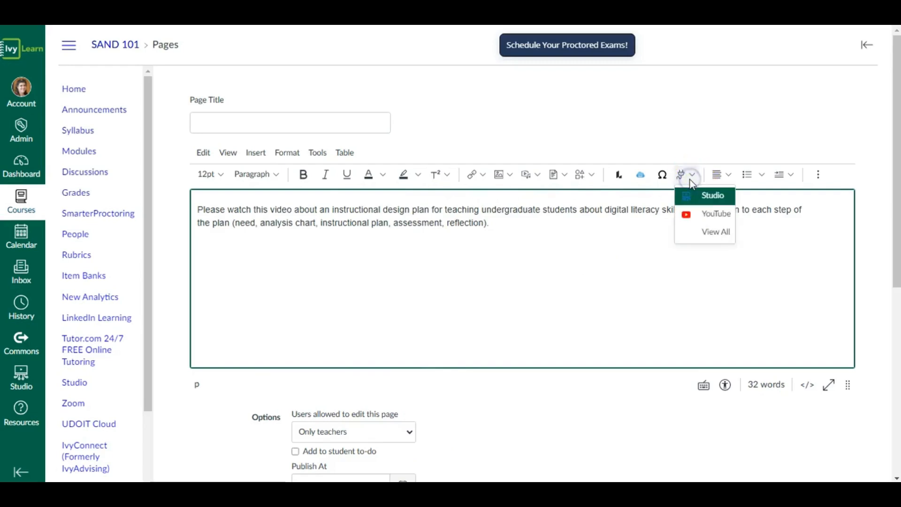
{"action": "left_click", "coordinate": [694, 203]}
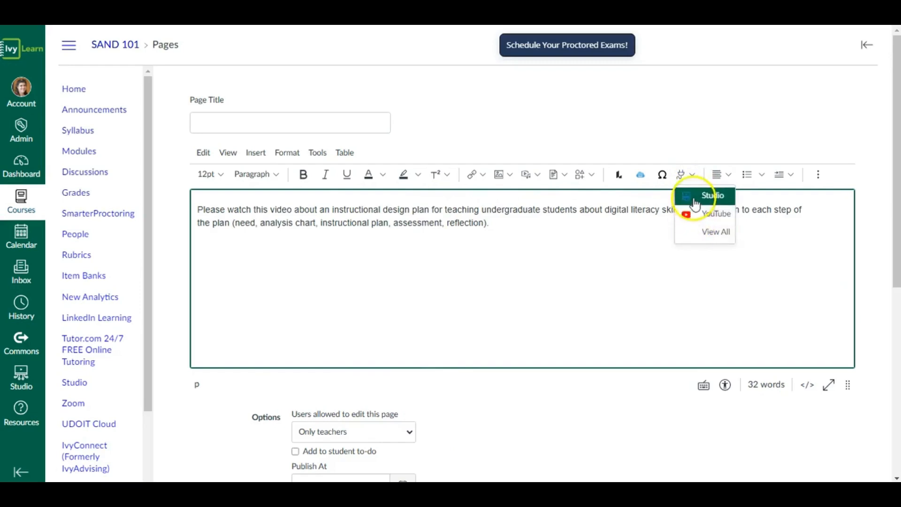
{"action": "left_click", "coordinate": [694, 239]}
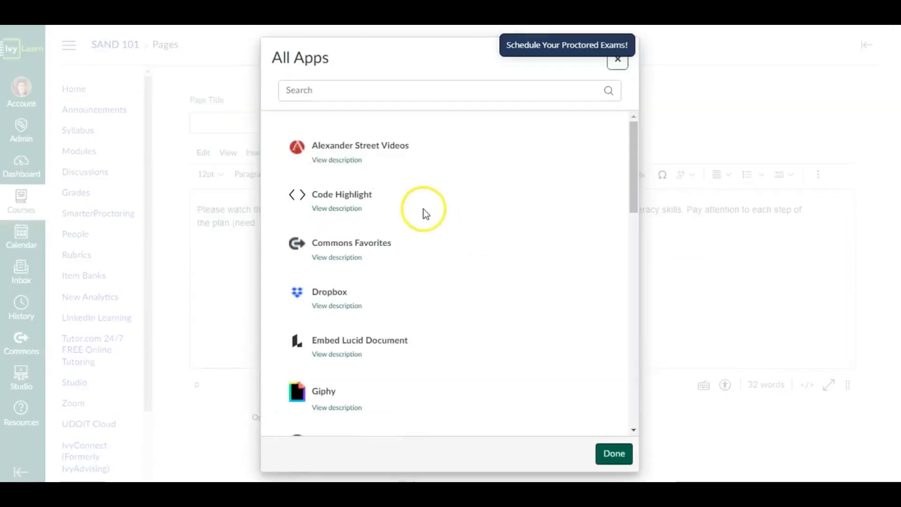
{"action": "scroll", "coordinate": [390, 188], "scroll_direction": "down", "scroll_amount": 2}
{"action": "scroll", "coordinate": [390, 193], "scroll_direction": "down", "scroll_amount": 15}
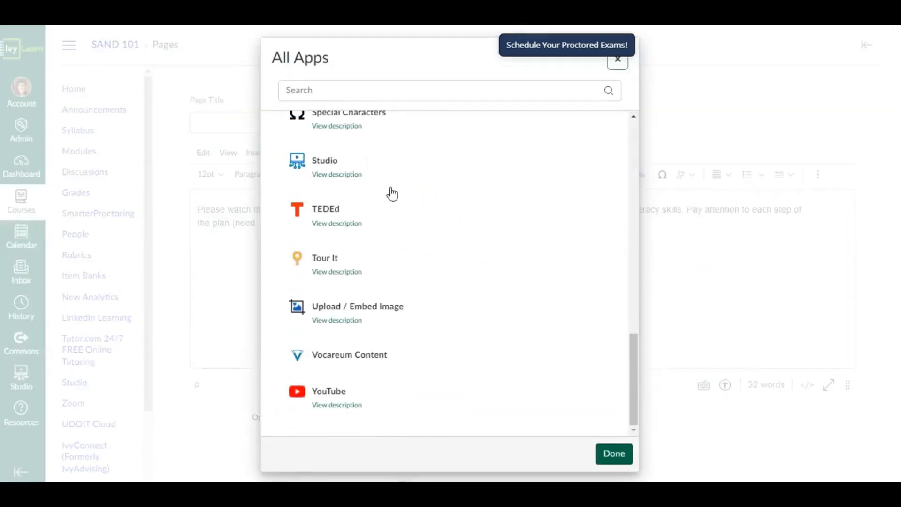
{"action": "scroll", "coordinate": [388, 229], "scroll_direction": "up", "scroll_amount": 10}
{"action": "scroll", "coordinate": [388, 229], "scroll_direction": "up", "scroll_amount": 5}
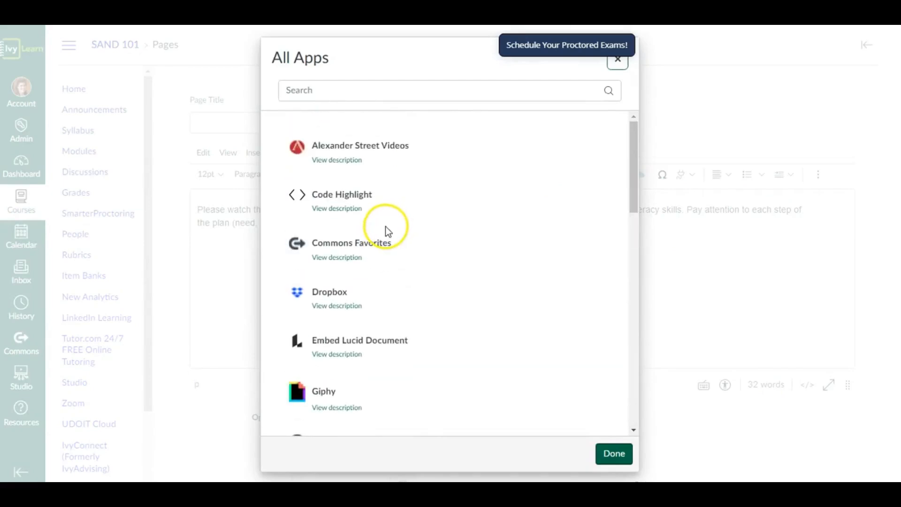
{"action": "scroll", "coordinate": [496, 251], "scroll_direction": "down", "scroll_amount": 10}
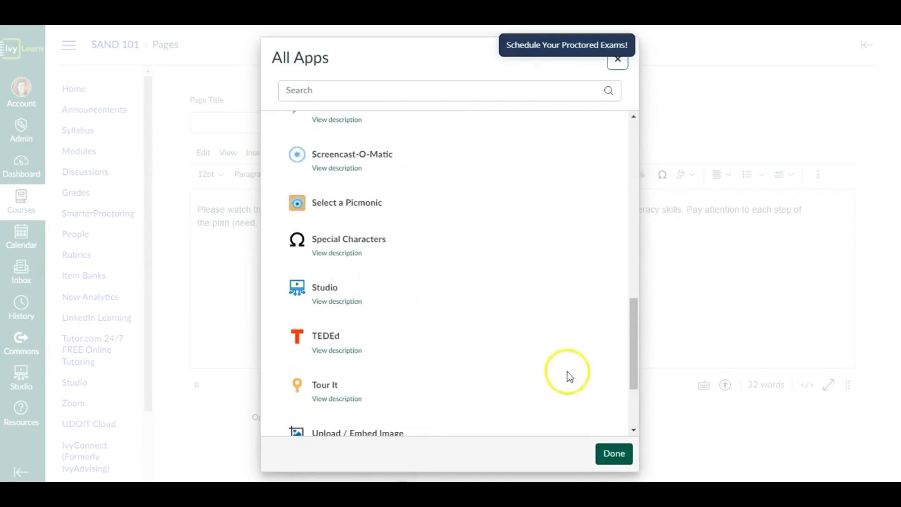
{"action": "left_click", "coordinate": [614, 453]}
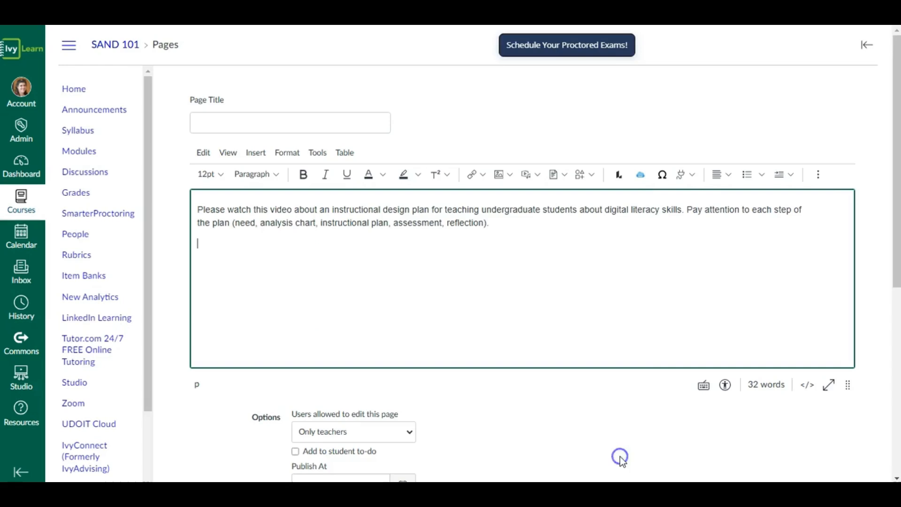
- Embed the Studio video ID Plan Almost Final from the MED 7809 collection below the text, with Display Media Tabs turned off
{"action": "left_click", "coordinate": [693, 176]}
{"action": "left_click", "coordinate": [708, 195]}
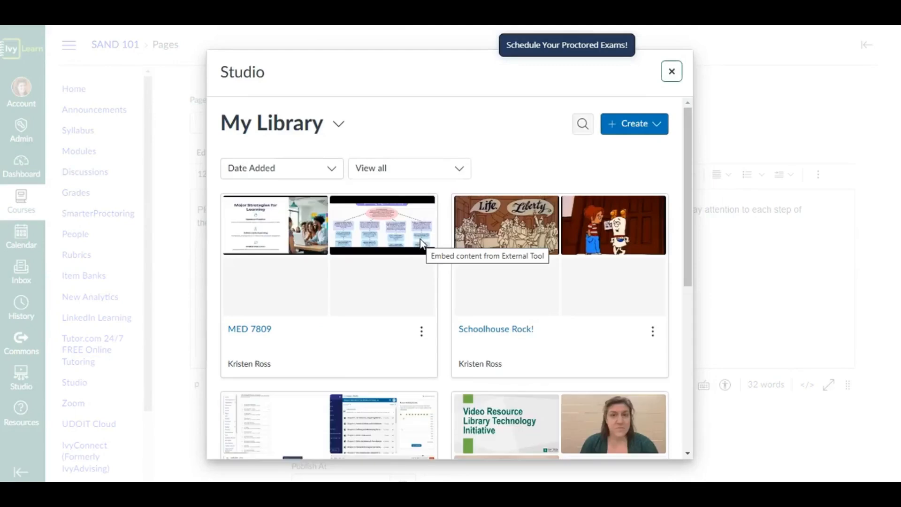
{"action": "left_click", "coordinate": [372, 322]}
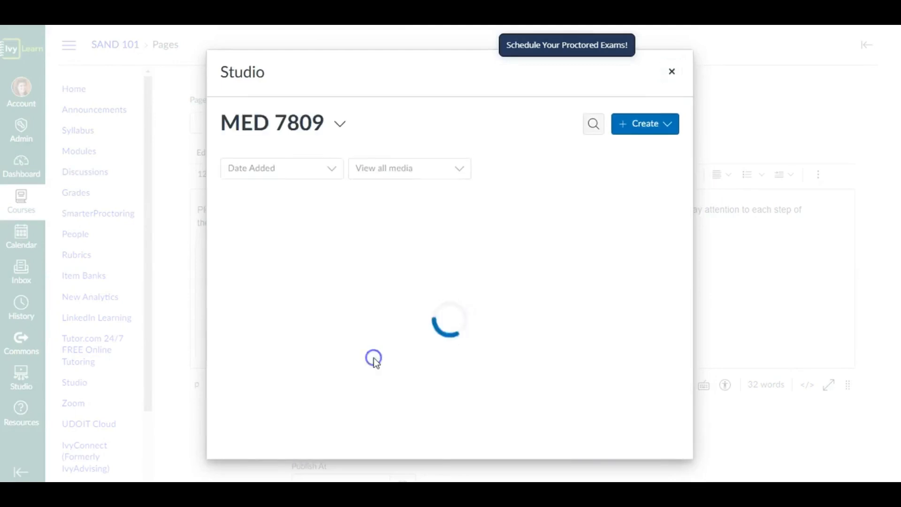
{"action": "left_click", "coordinate": [375, 364]}
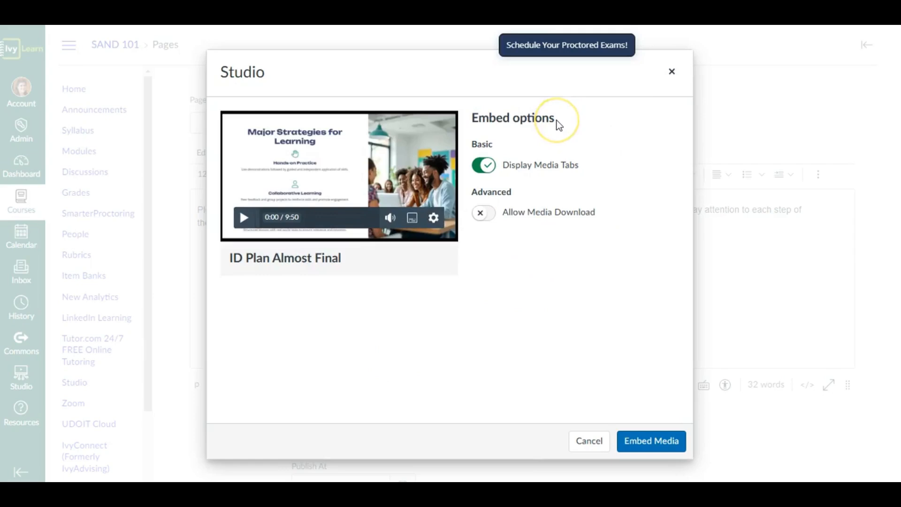
{"action": "left_click", "coordinate": [484, 166]}
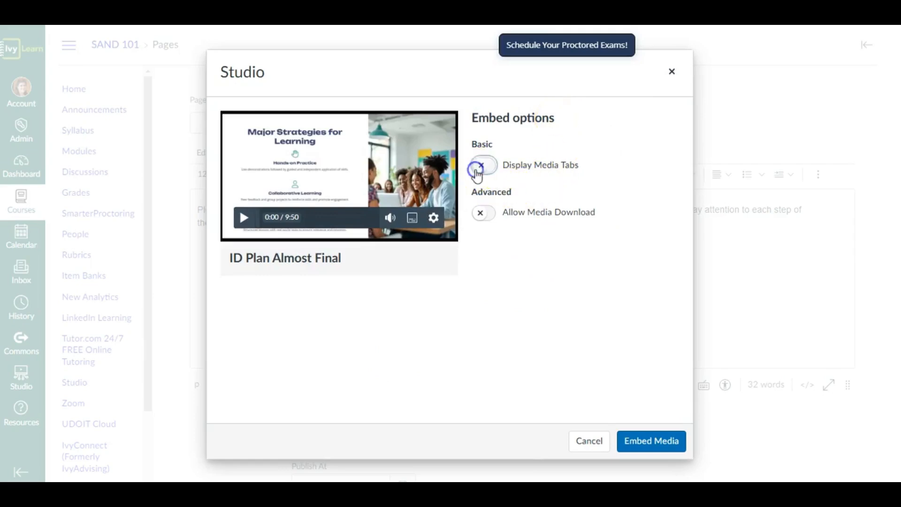
{"action": "left_click", "coordinate": [655, 445]}
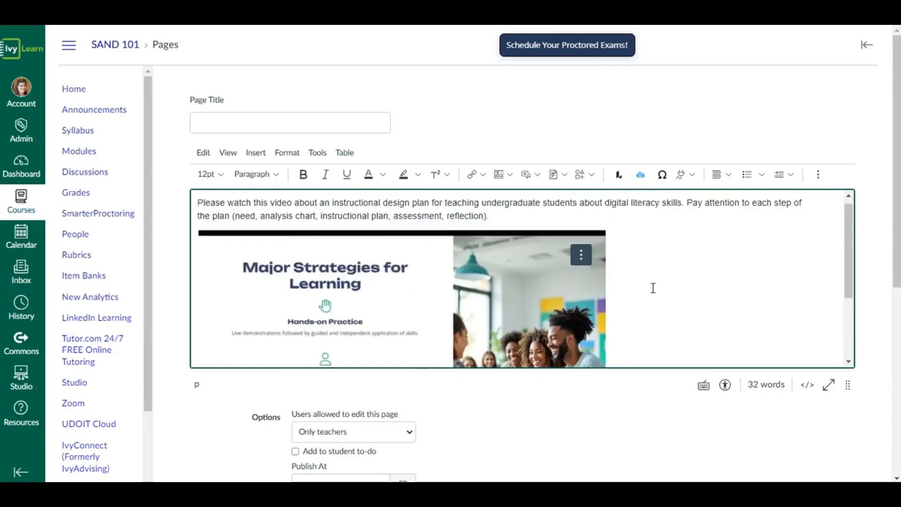
- Set the embedded video's size to Medium (320 x 180 px) in its Studio media options
{"action": "scroll", "coordinate": [653, 289], "scroll_direction": "up", "scroll_amount": 1}
{"action": "scroll", "coordinate": [652, 288], "scroll_direction": "down", "scroll_amount": 1}
{"action": "scroll", "coordinate": [652, 288], "scroll_direction": "up", "scroll_amount": 1}
{"action": "scroll", "coordinate": [652, 288], "scroll_direction": "down", "scroll_amount": 2}
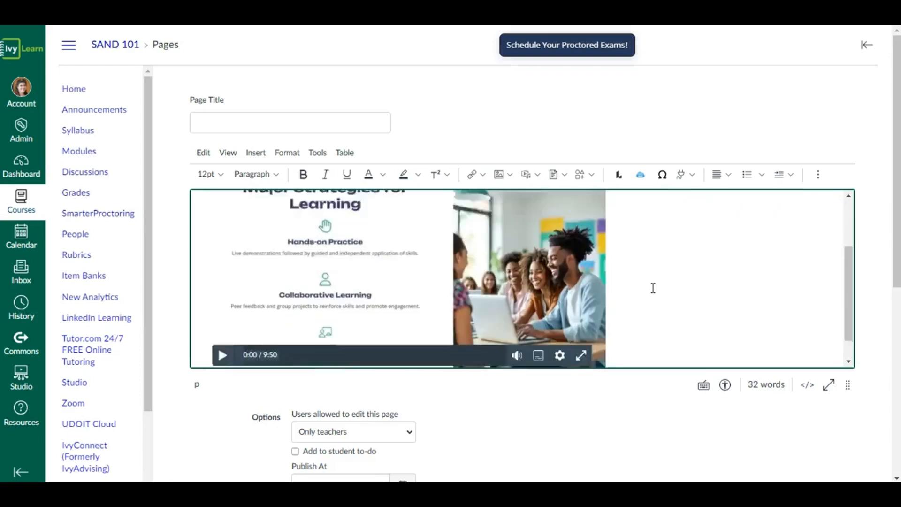
{"action": "scroll", "coordinate": [653, 288], "scroll_direction": "down", "scroll_amount": 1}
{"action": "left_click", "coordinate": [484, 272]}
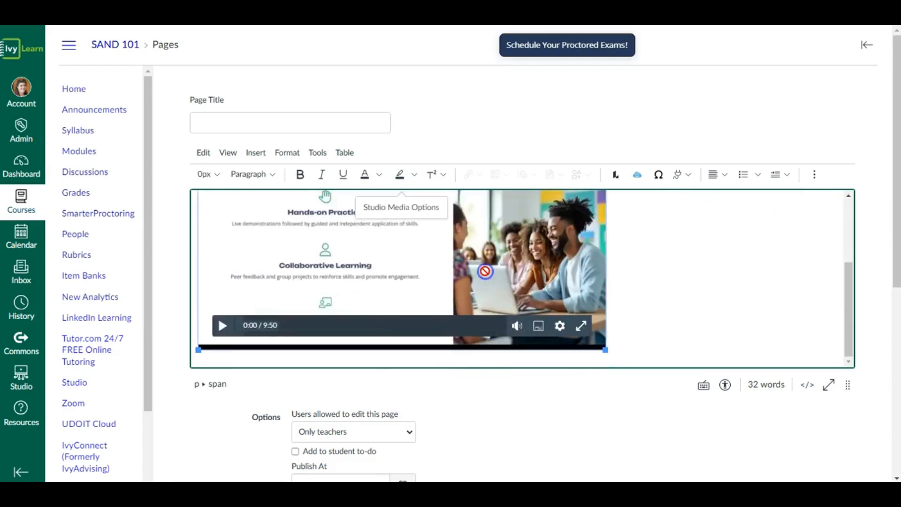
{"action": "left_click", "coordinate": [397, 209]}
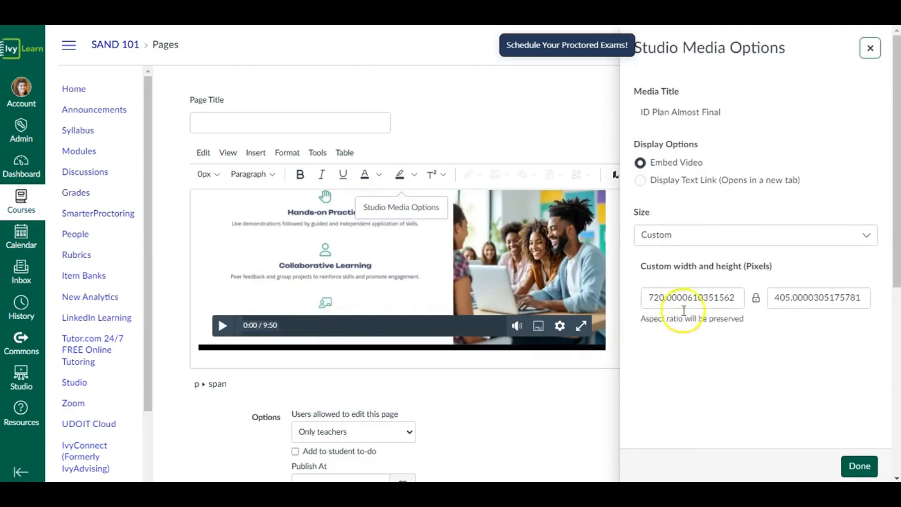
{"action": "left_click", "coordinate": [688, 237]}
{"action": "left_click", "coordinate": [689, 258]}
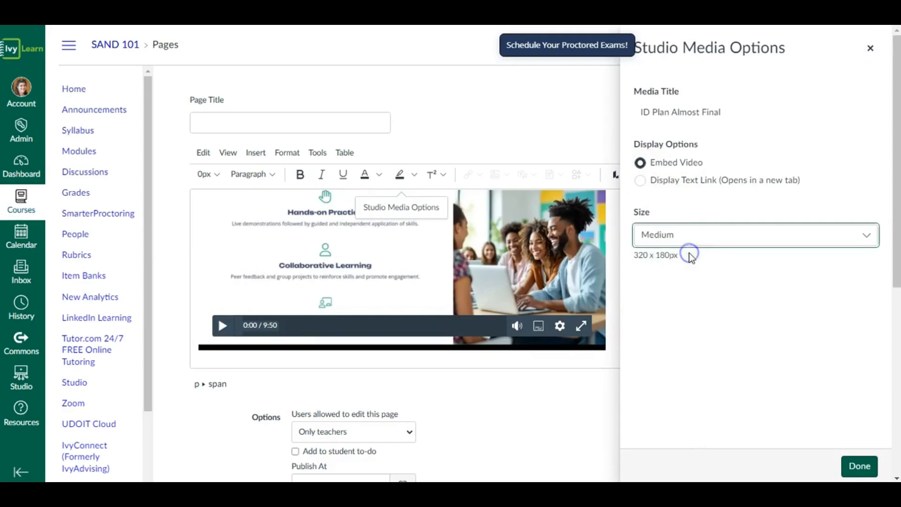
{"action": "left_click", "coordinate": [848, 474]}
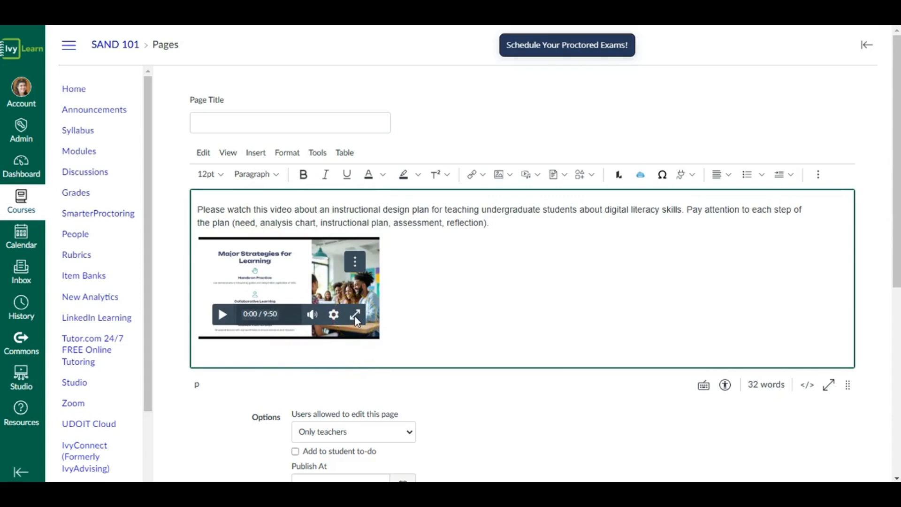
- Change the embedded video's display option to a text link that opens in a new tab
{"action": "left_click", "coordinate": [370, 287]}
{"action": "left_click", "coordinate": [296, 215]}
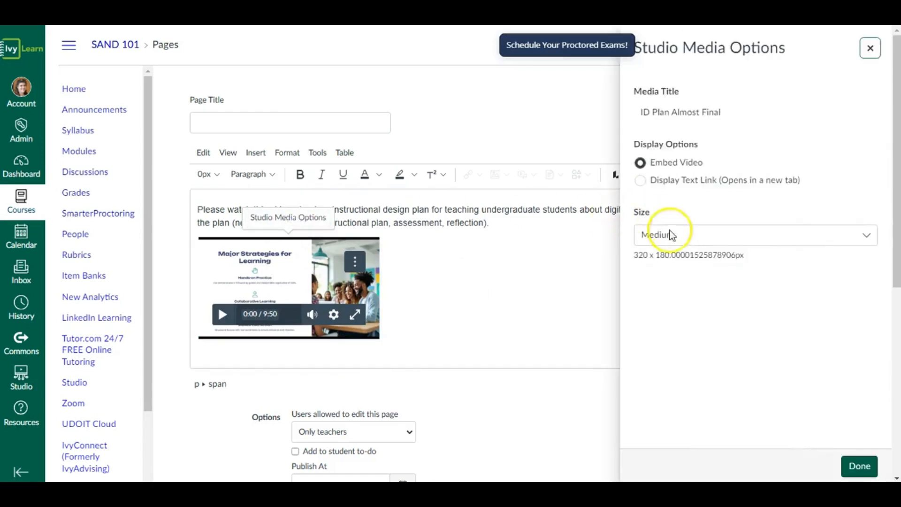
{"action": "left_click", "coordinate": [640, 181]}
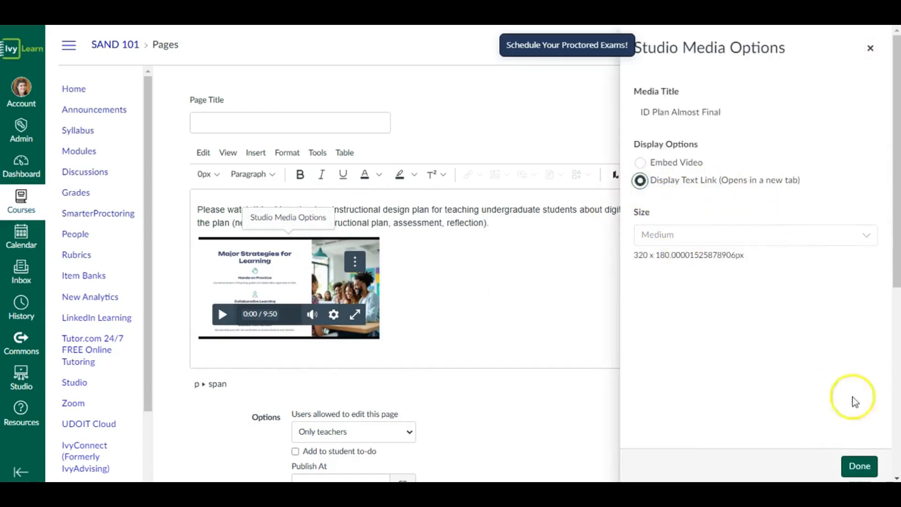
{"action": "left_click", "coordinate": [861, 467]}
{"action": "left_click", "coordinate": [330, 302]}
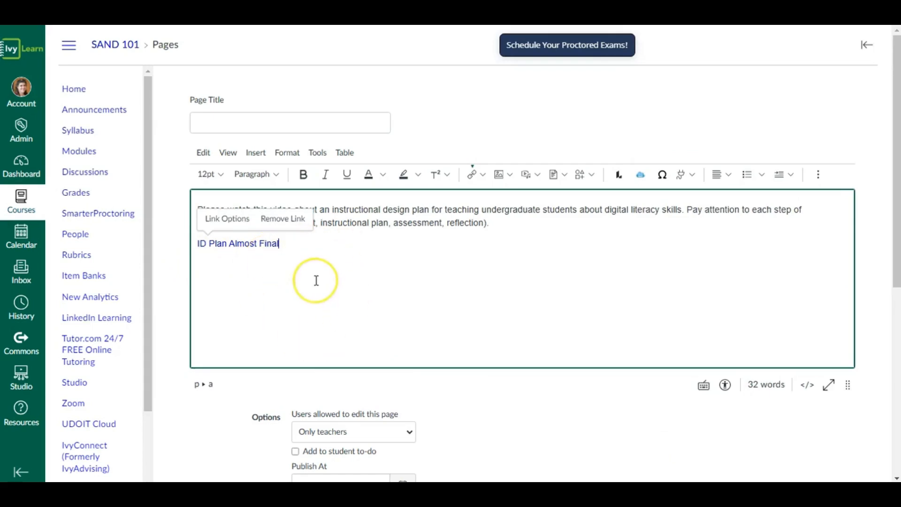
- Undo the text link conversion and the Medium resizing of the embedded video
{"action": "left_click", "coordinate": [203, 153]}
{"action": "scroll", "coordinate": [671, 435], "scroll_direction": "down", "scroll_amount": 7}
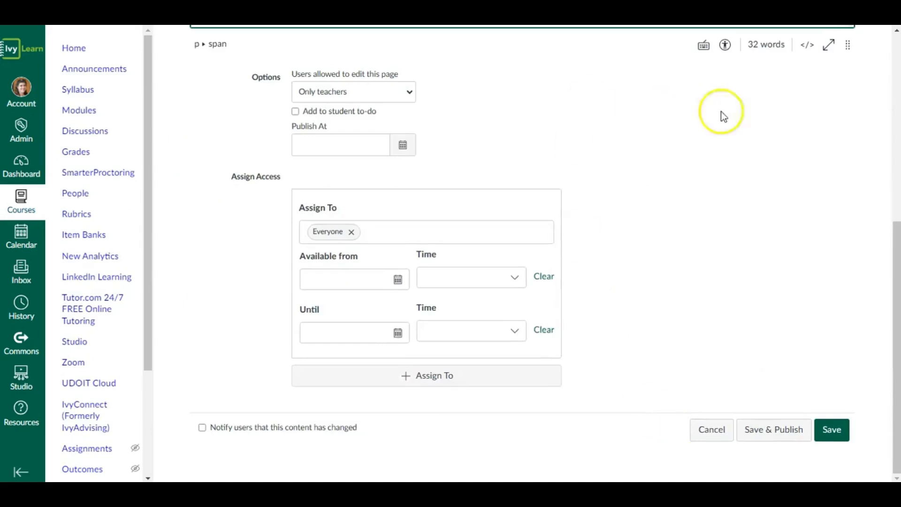
{"action": "scroll", "coordinate": [722, 114], "scroll_direction": "up", "scroll_amount": 7}
{"action": "left_click", "coordinate": [678, 271]}
{"action": "scroll", "coordinate": [679, 271], "scroll_direction": "up", "scroll_amount": 3}
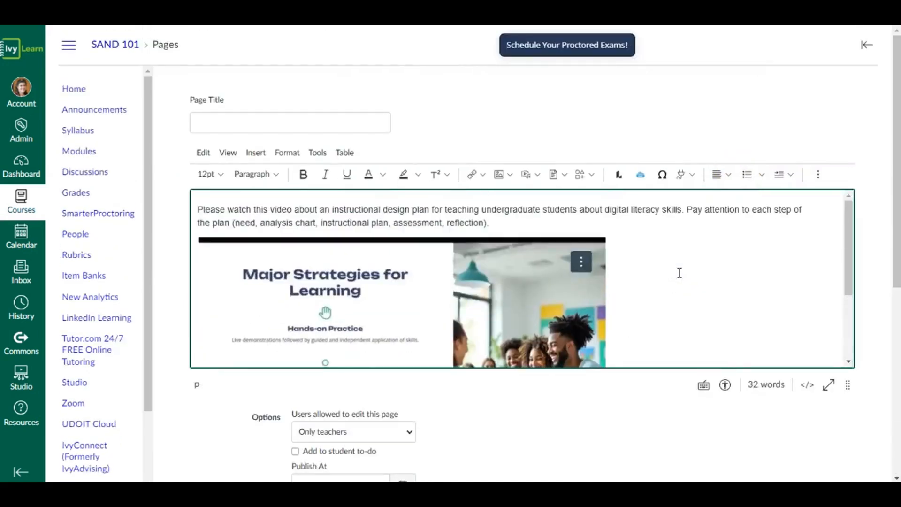
- Save and publish the page with the title "Instructional Design Plan Video"
{"action": "scroll", "coordinate": [679, 271], "scroll_direction": "down", "scroll_amount": 3}
{"action": "scroll", "coordinate": [690, 390], "scroll_direction": "down", "scroll_amount": 7}
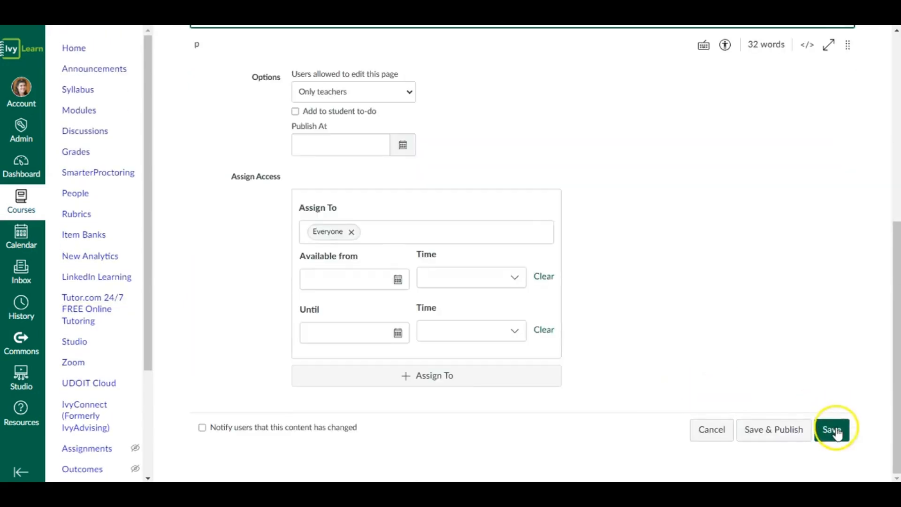
{"action": "left_click", "coordinate": [784, 429]}
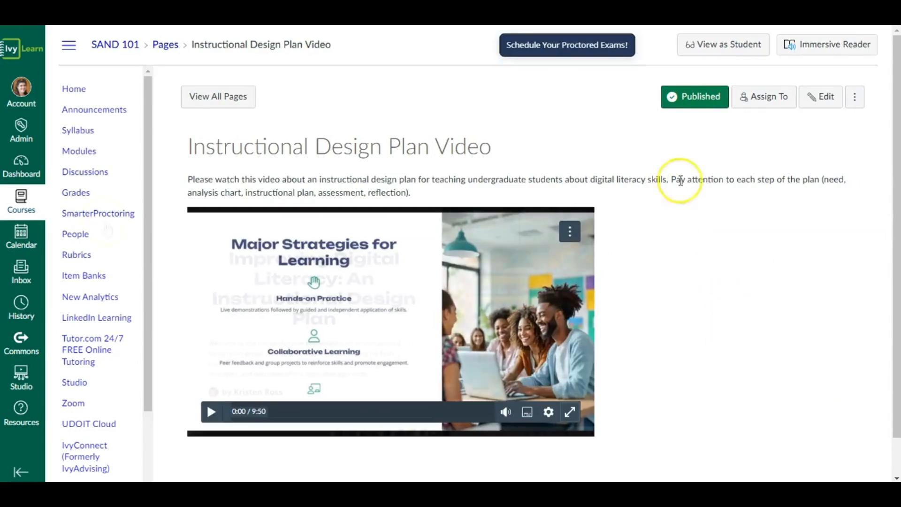
- Add the existing page Instructional Design Plan Video to SAND 101 Module 1 without indentation
{"action": "left_click", "coordinate": [92, 153]}
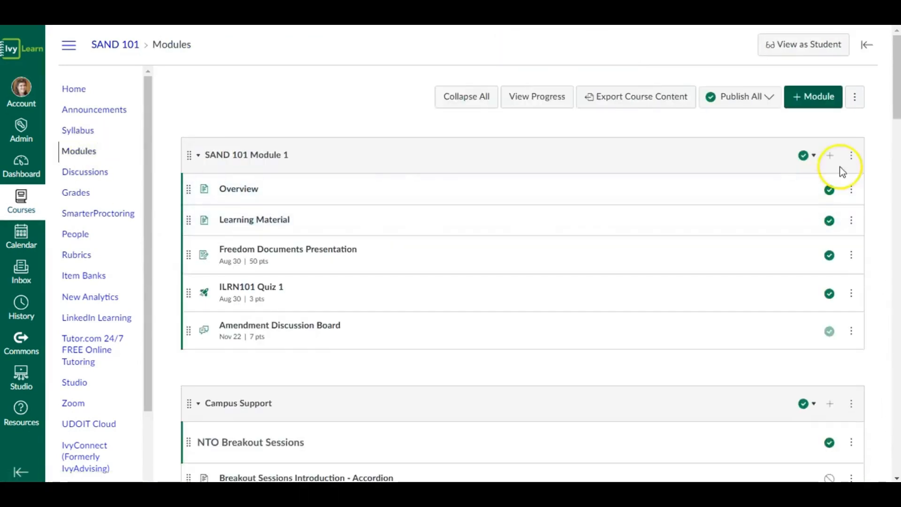
{"action": "left_click", "coordinate": [830, 156]}
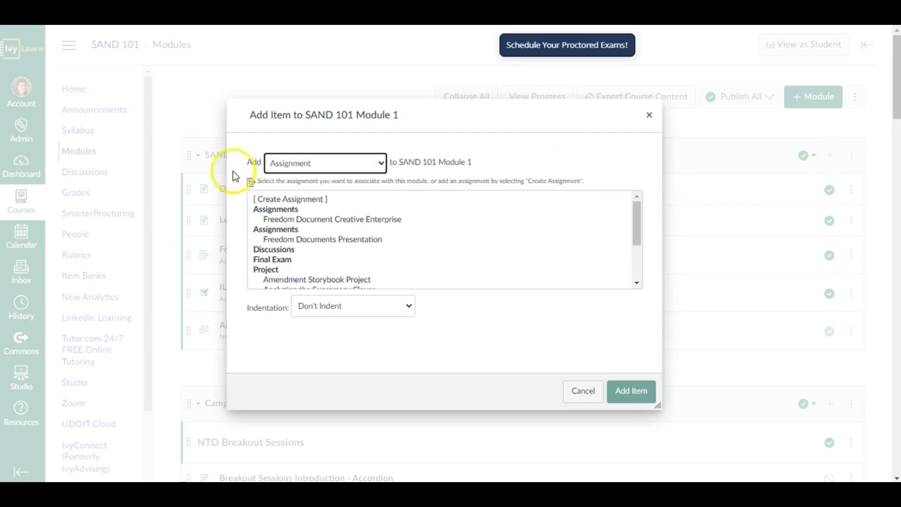
{"action": "left_click", "coordinate": [282, 168]}
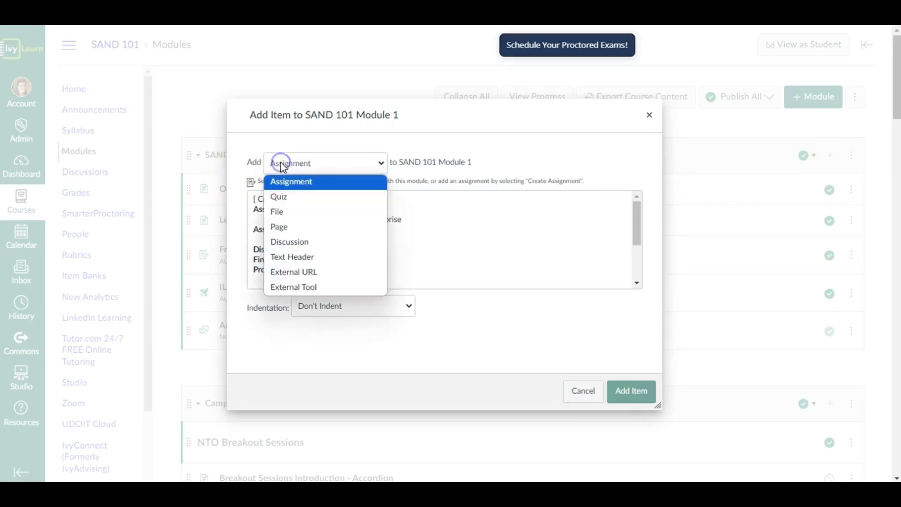
{"action": "left_click", "coordinate": [300, 229]}
{"action": "scroll", "coordinate": [387, 238], "scroll_direction": "down", "scroll_amount": 10}
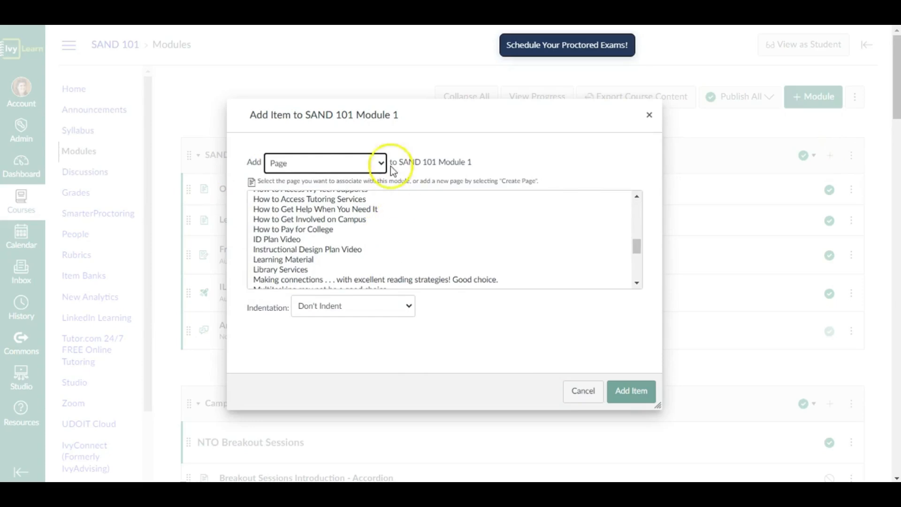
{"action": "left_click", "coordinate": [375, 249]}
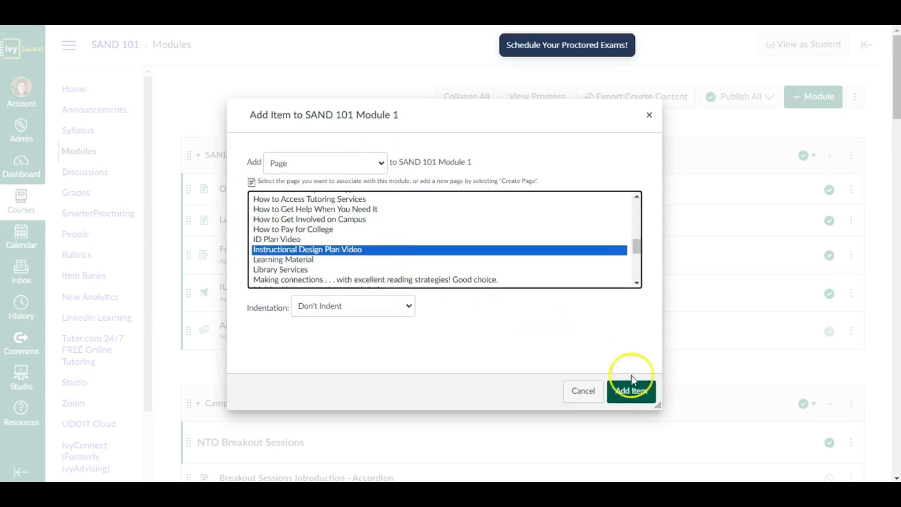
{"action": "left_click", "coordinate": [627, 398]}
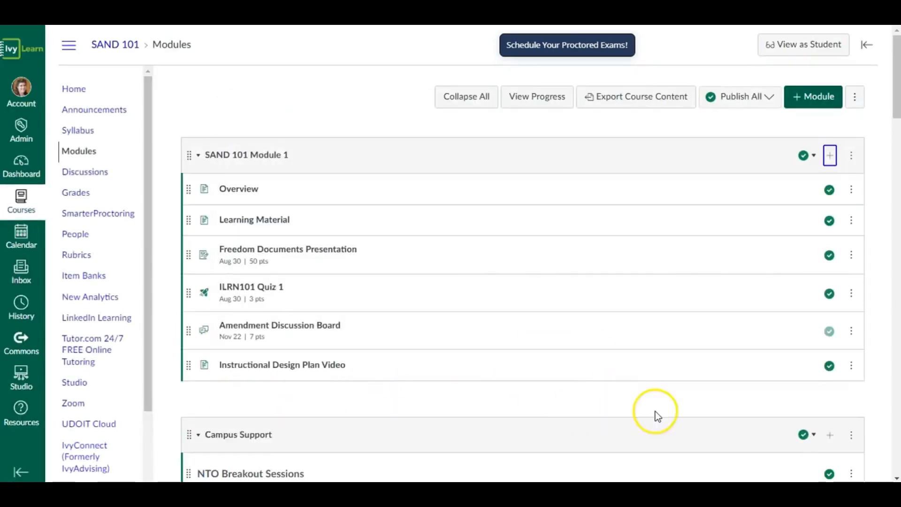
- Preview the Instructional Design Plan Video page from SAND 101 Module 1 in Student View
{"action": "left_click", "coordinate": [788, 46]}
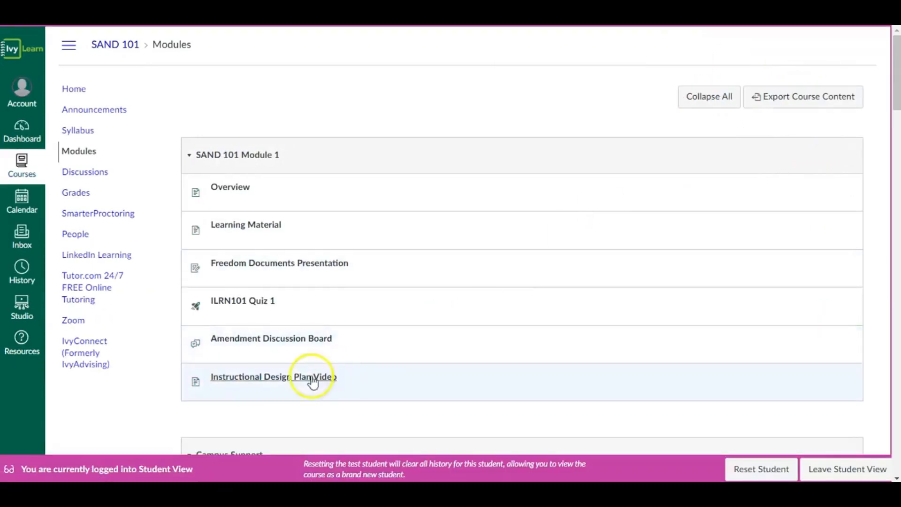
{"action": "left_click", "coordinate": [231, 366]}
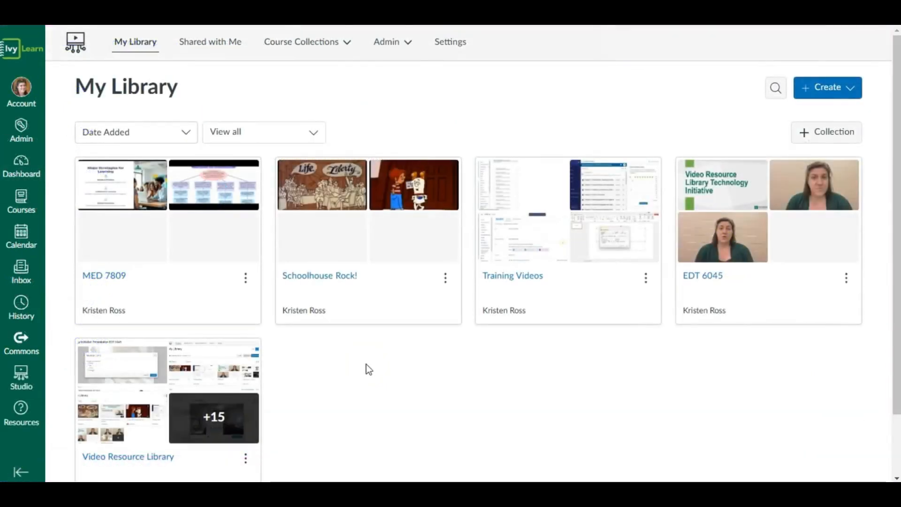
- Open the MED 7809 collection in My Library and examine the media options for ID Plan Almost Final
{"action": "scroll", "coordinate": [367, 368], "scroll_direction": "down", "scroll_amount": 2}
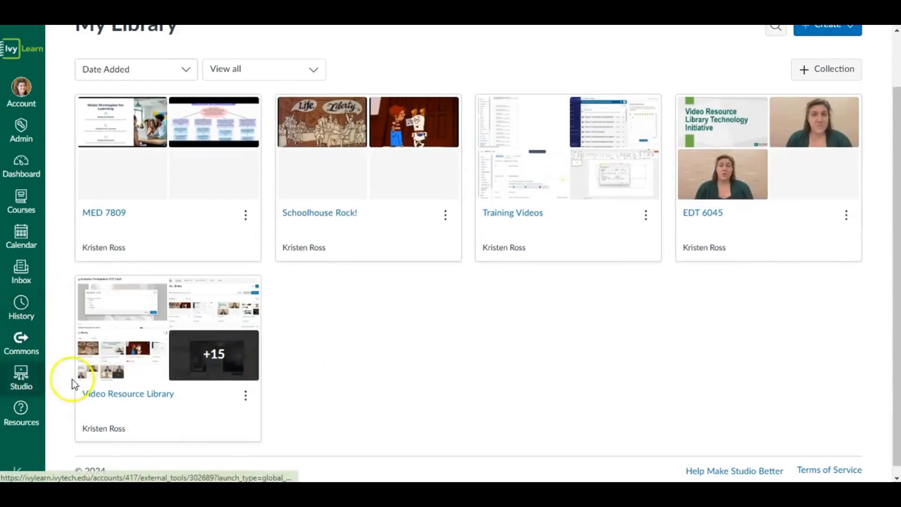
{"action": "scroll", "coordinate": [526, 372], "scroll_direction": "up", "scroll_amount": 2}
{"action": "left_click", "coordinate": [182, 307]}
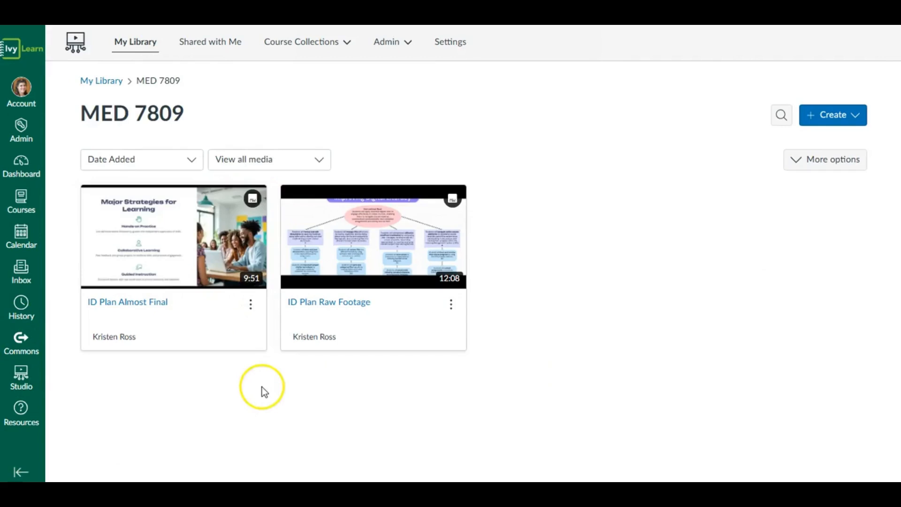
{"action": "left_click", "coordinate": [251, 310]}
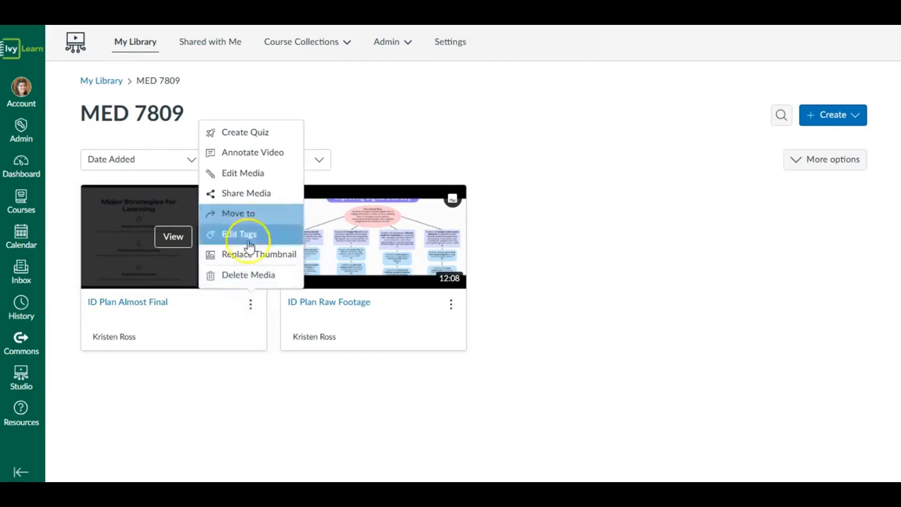
{"action": "left_click", "coordinate": [252, 306]}
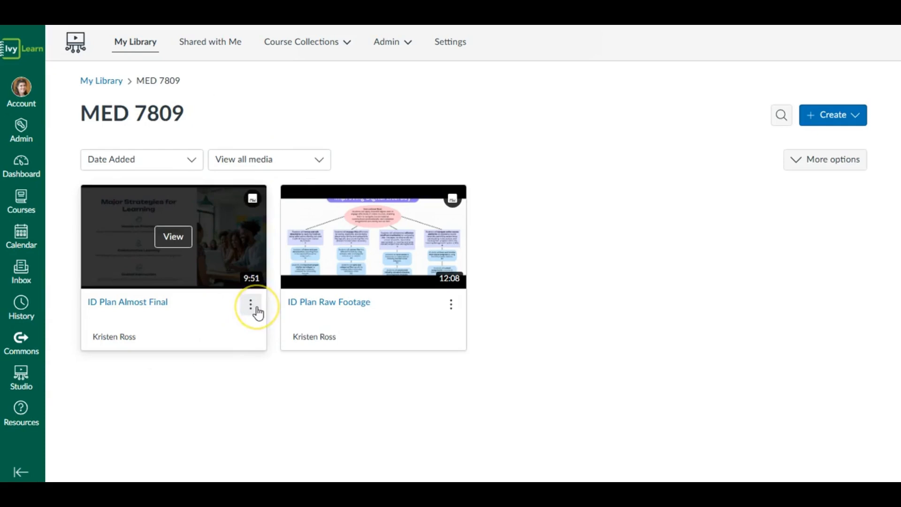
- Add a colleague to the people sharing ID Plan Almost Final with Can View permission
{"action": "left_click", "coordinate": [257, 308]}
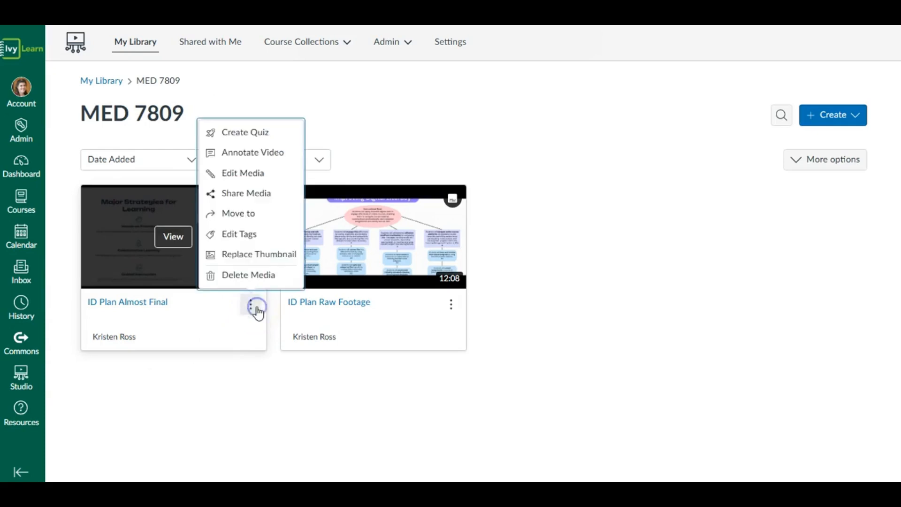
{"action": "left_click", "coordinate": [240, 194]}
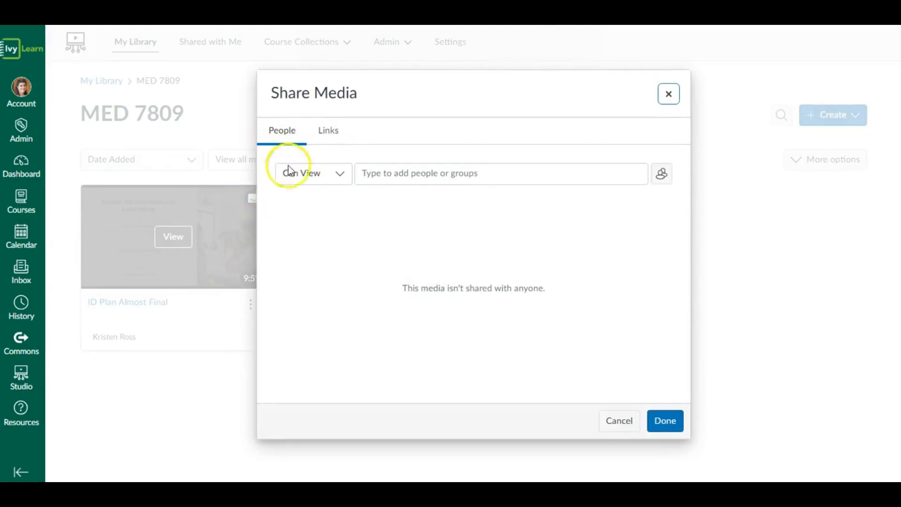
{"action": "left_click", "coordinate": [380, 174]}
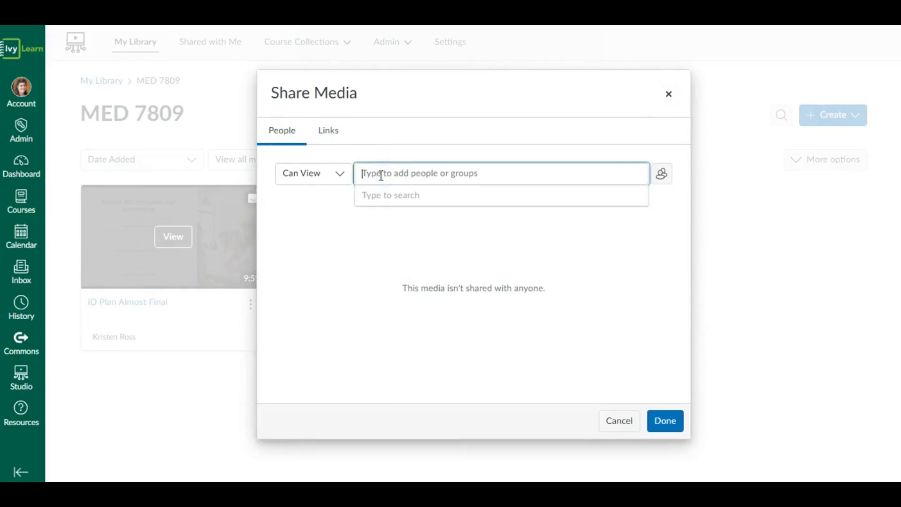
{"action": "type", "text": "jon"}
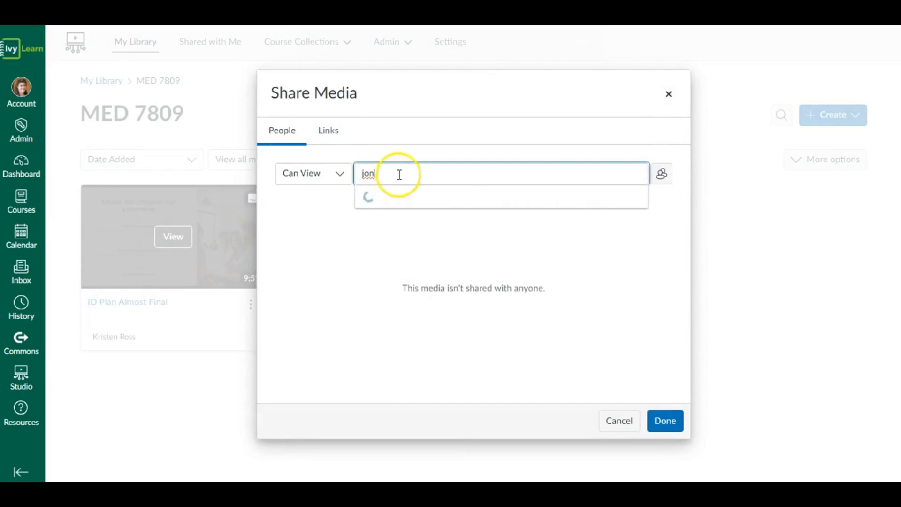
{"action": "left_click", "coordinate": [411, 246]}
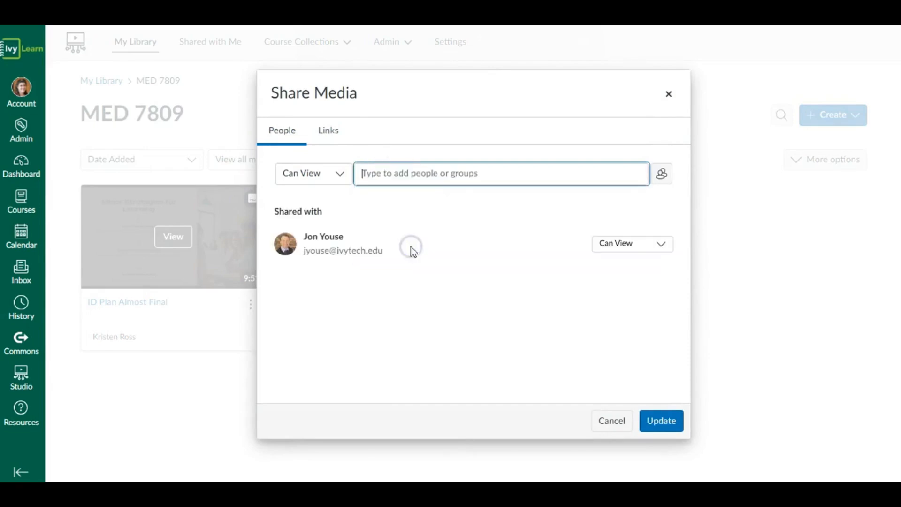
- Check the added person's permission choices, including Can Edit and Revoke Access, and cancel the sharing
{"action": "left_click", "coordinate": [648, 248]}
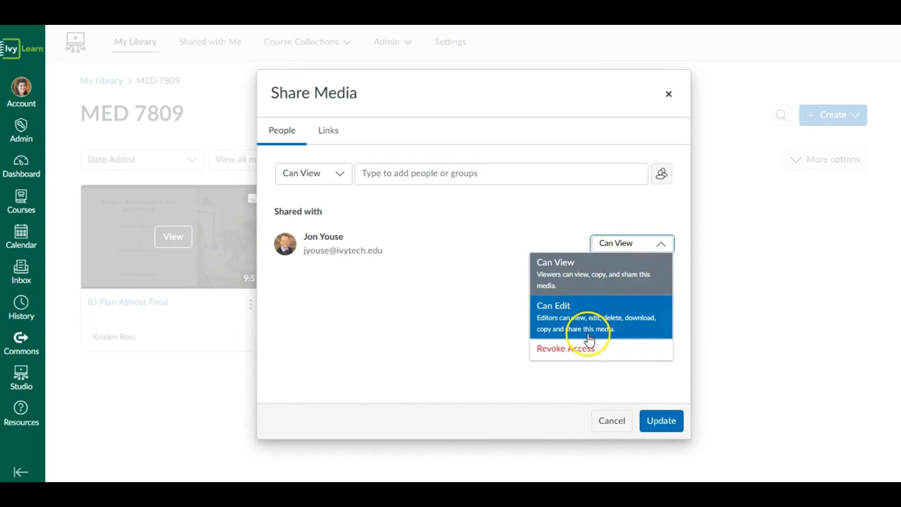
{"action": "left_click", "coordinate": [633, 243]}
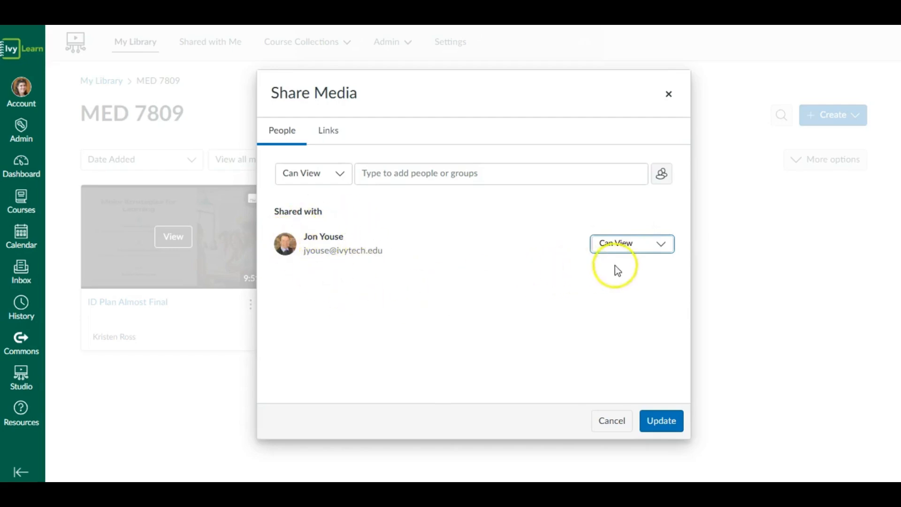
{"action": "left_click", "coordinate": [653, 250]}
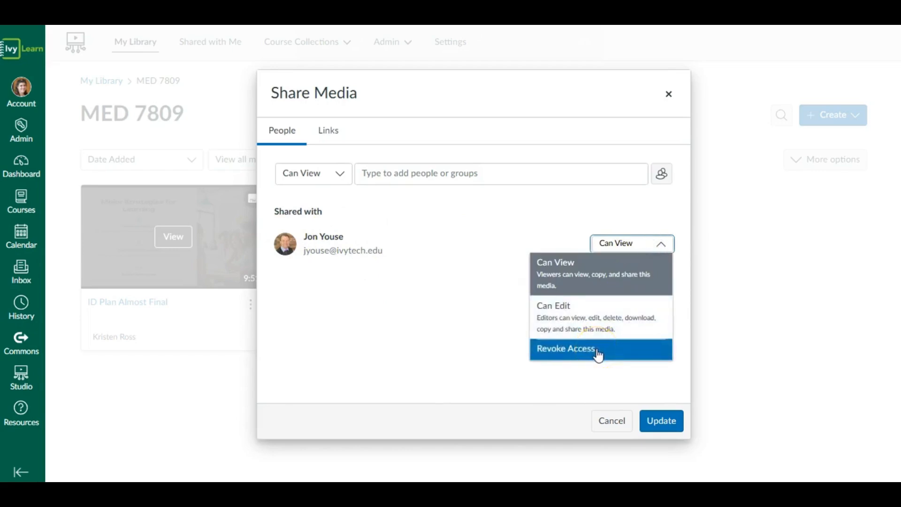
{"action": "left_click", "coordinate": [636, 246]}
{"action": "left_click", "coordinate": [610, 421]}
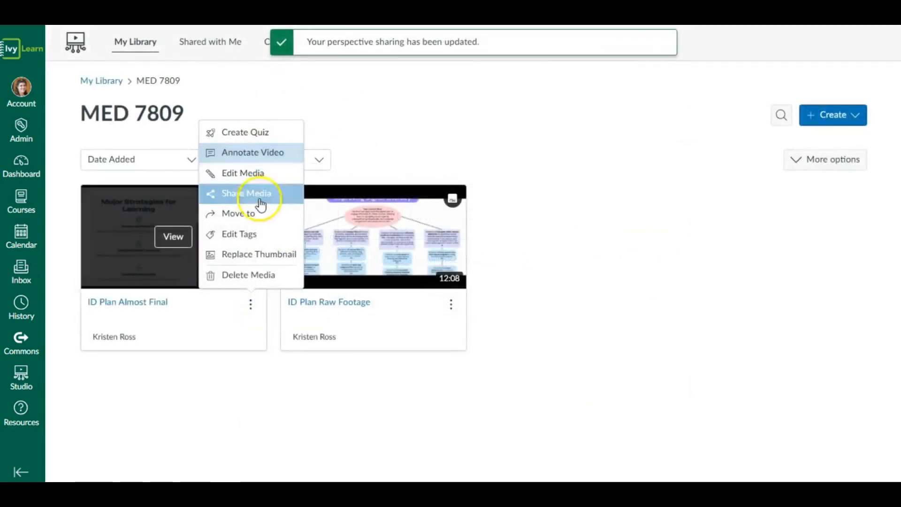
- Create a public link with embed code for ID Plan Almost Final and close the sharing dialog
{"action": "left_click", "coordinate": [260, 194]}
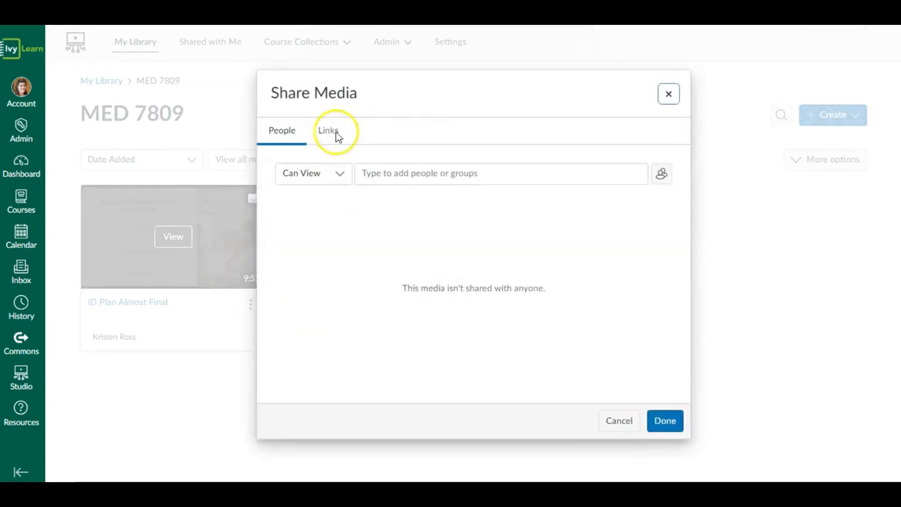
{"action": "left_click", "coordinate": [332, 133]}
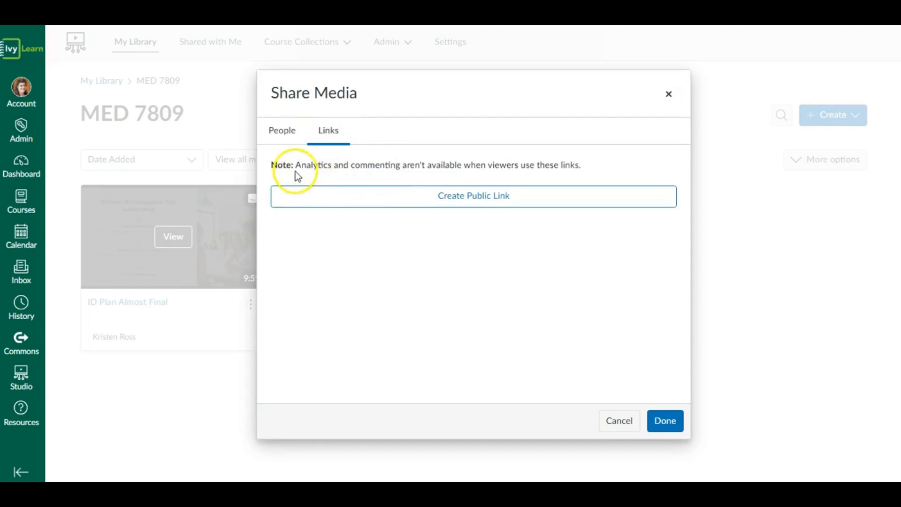
{"action": "left_click_drag", "start_coordinate": [295, 171], "coordinate": [583, 171]}
{"action": "left_click", "coordinate": [596, 162]}
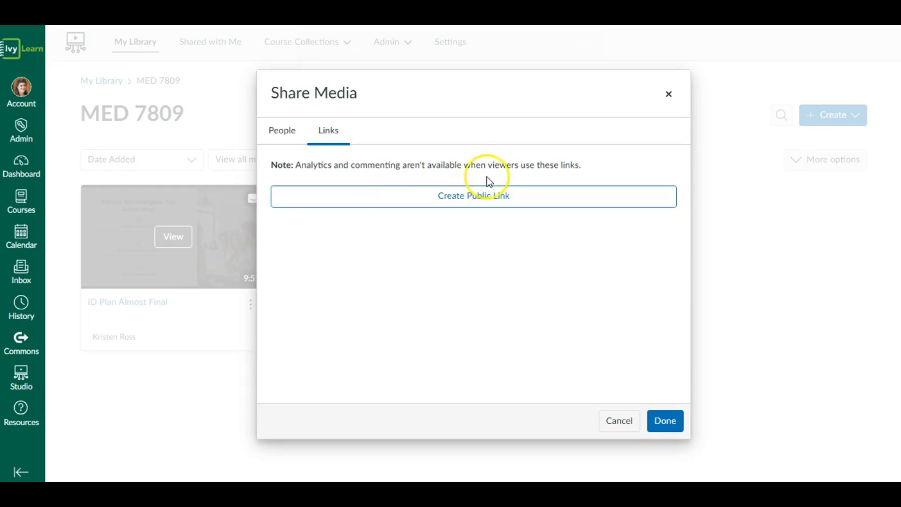
{"action": "left_click", "coordinate": [481, 201]}
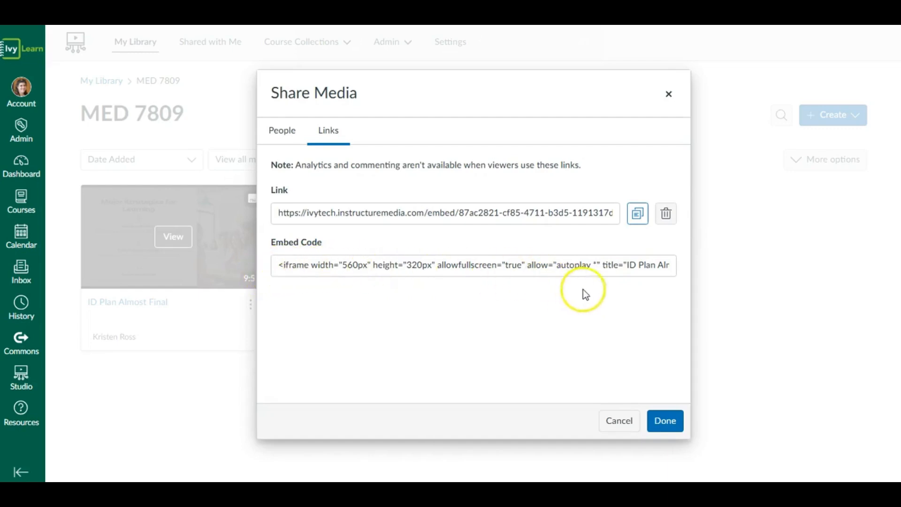
{"action": "left_click", "coordinate": [619, 421]}
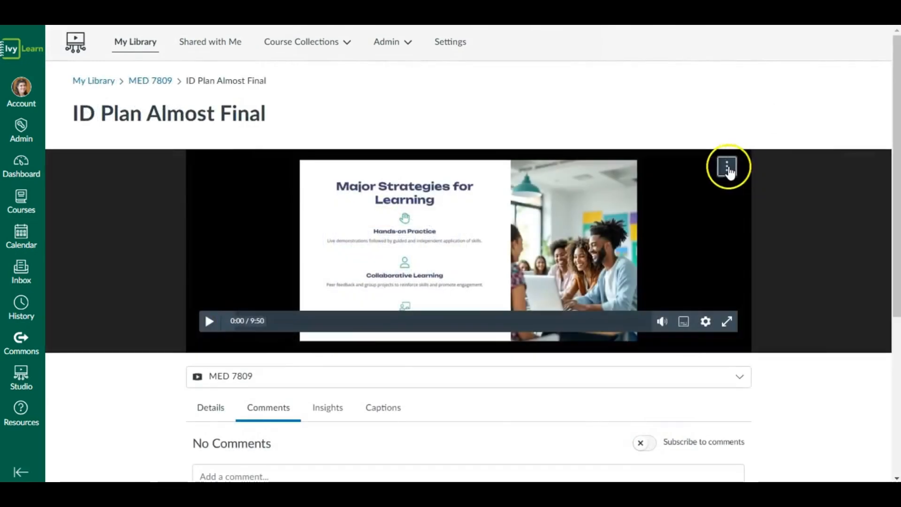
- Examine the share, download and delete options on the ID Plan Almost Final video page
{"action": "left_click", "coordinate": [726, 167]}
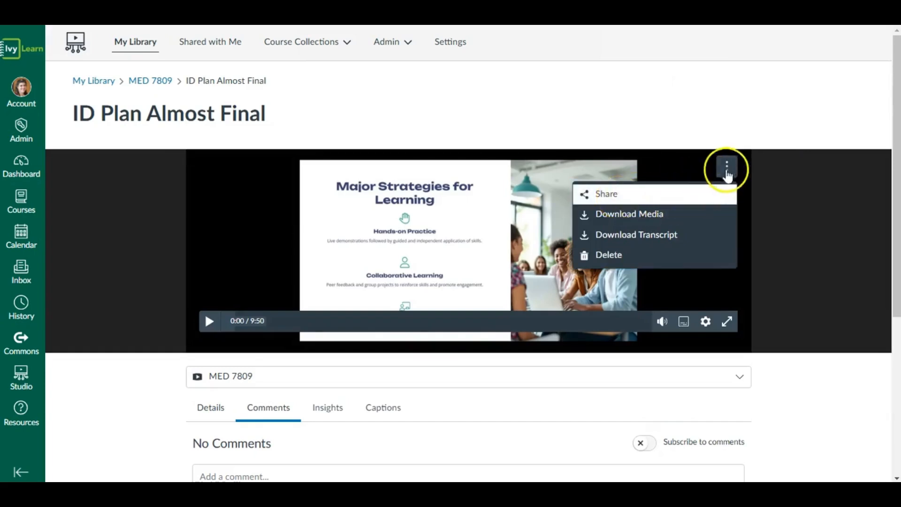
{"action": "left_click", "coordinate": [726, 167]}
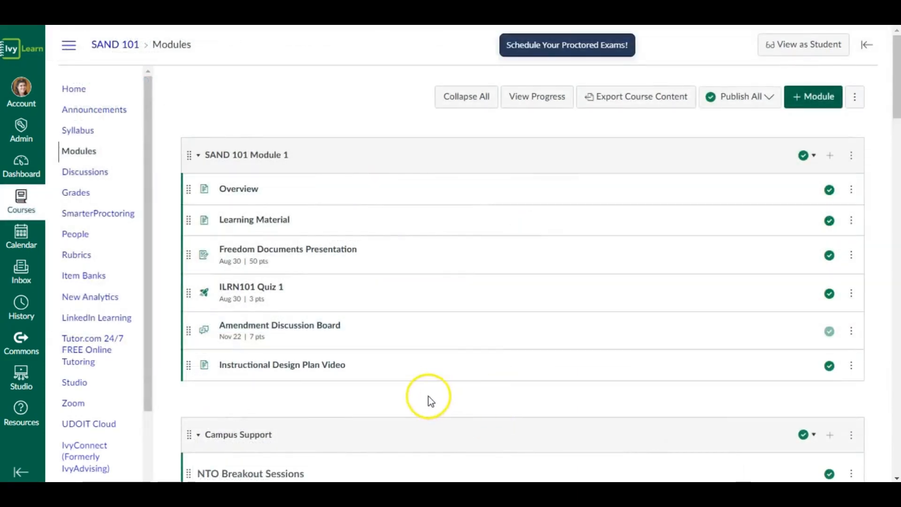
- Open Studio from the SAND 101 course navigation
{"action": "left_click", "coordinate": [236, 385]}
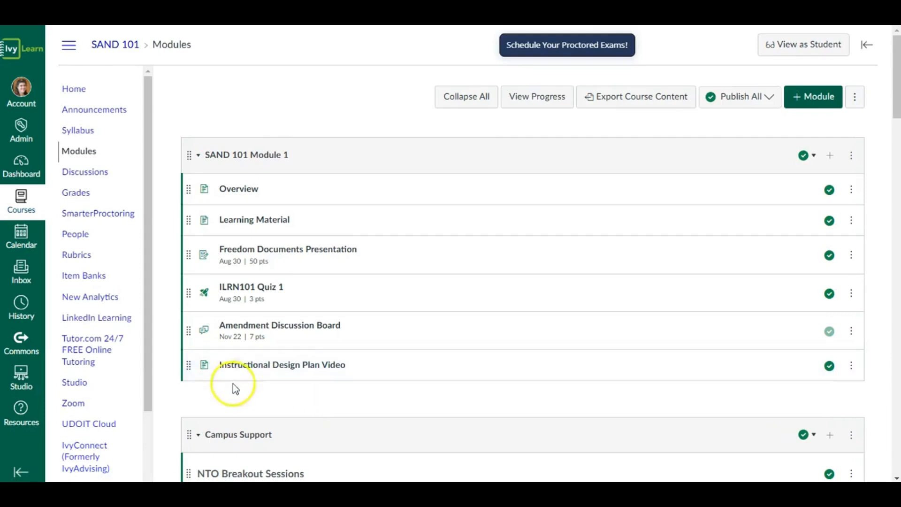
{"action": "scroll", "coordinate": [119, 382], "scroll_direction": "down", "scroll_amount": 3}
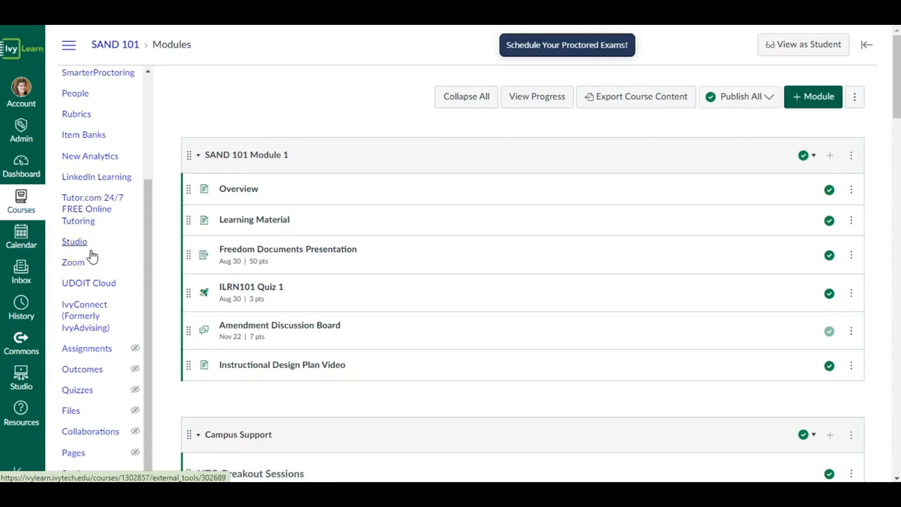
{"action": "left_click", "coordinate": [76, 241]}
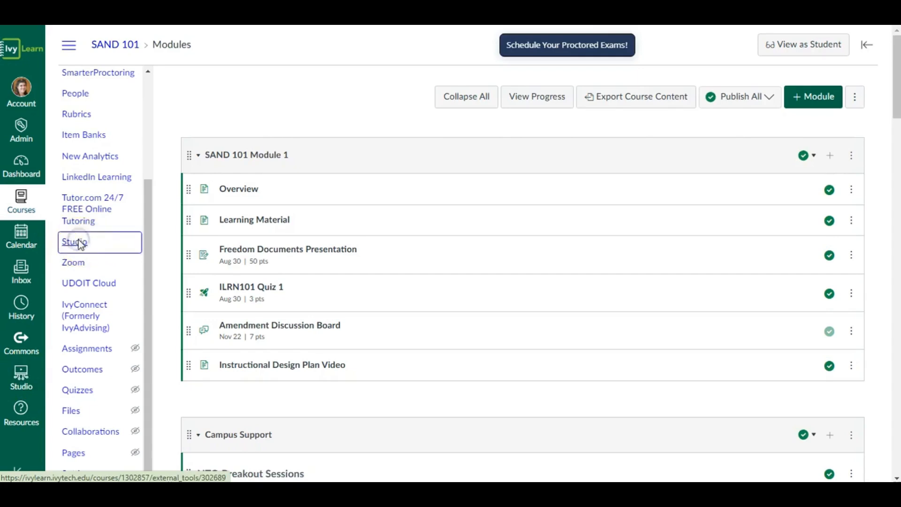